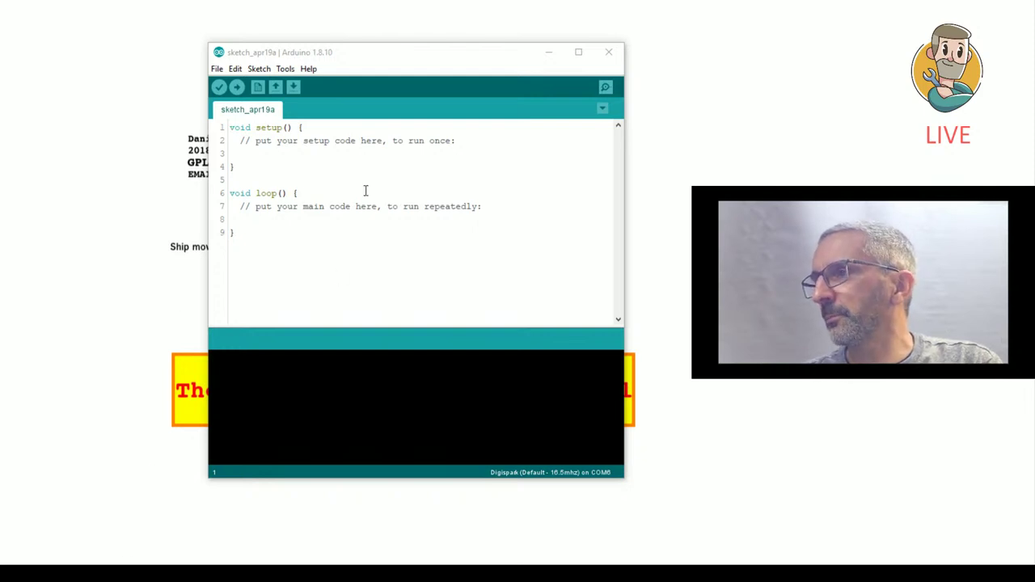
Step: Close the empty sketch_apr19a sketch and minimize the led_strip_bling_bling sketch
left_click(606, 54)
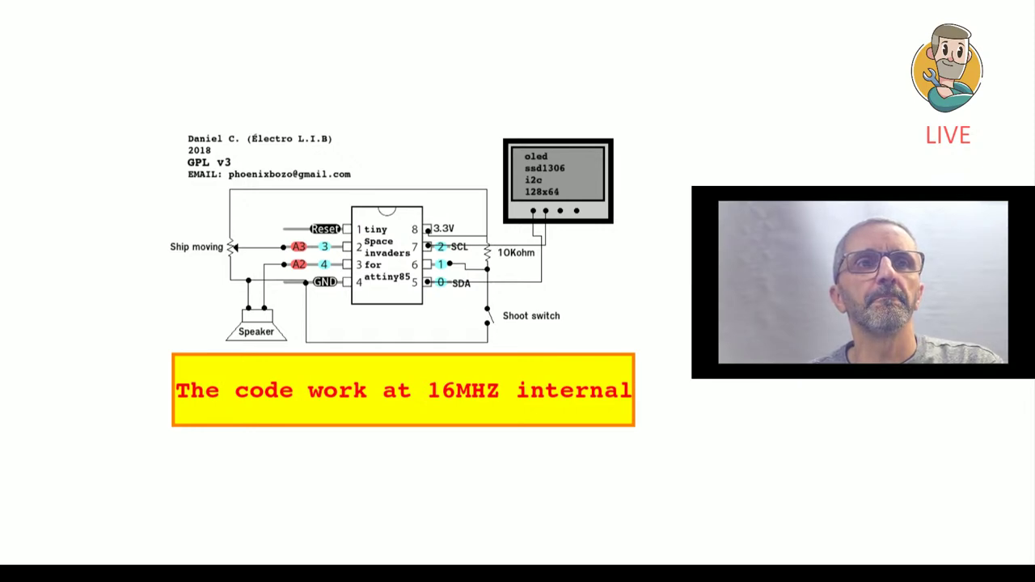
key("alt+Tab")
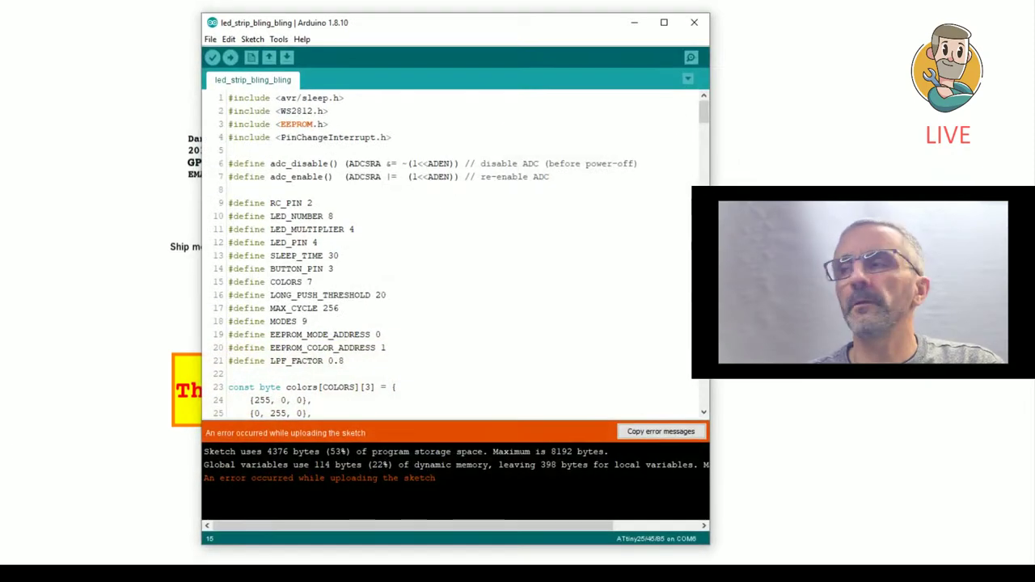
left_click(634, 22)
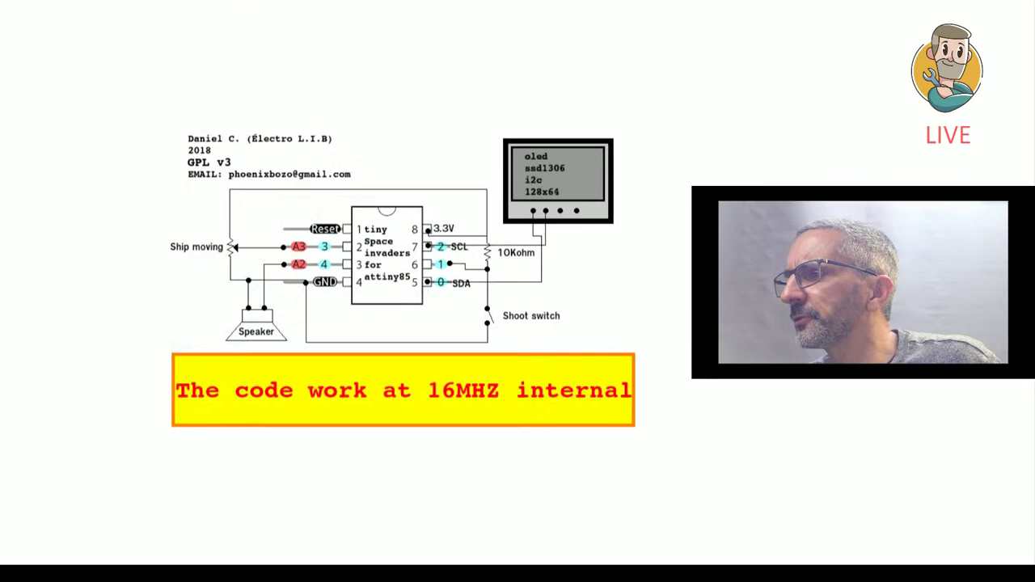
Step: Bring the Blink sketch to the front, minimize the ArduinoISP sketch, and reposition and enlarge the Blink window to show its setup and loop code
mouse_move(100, 574)
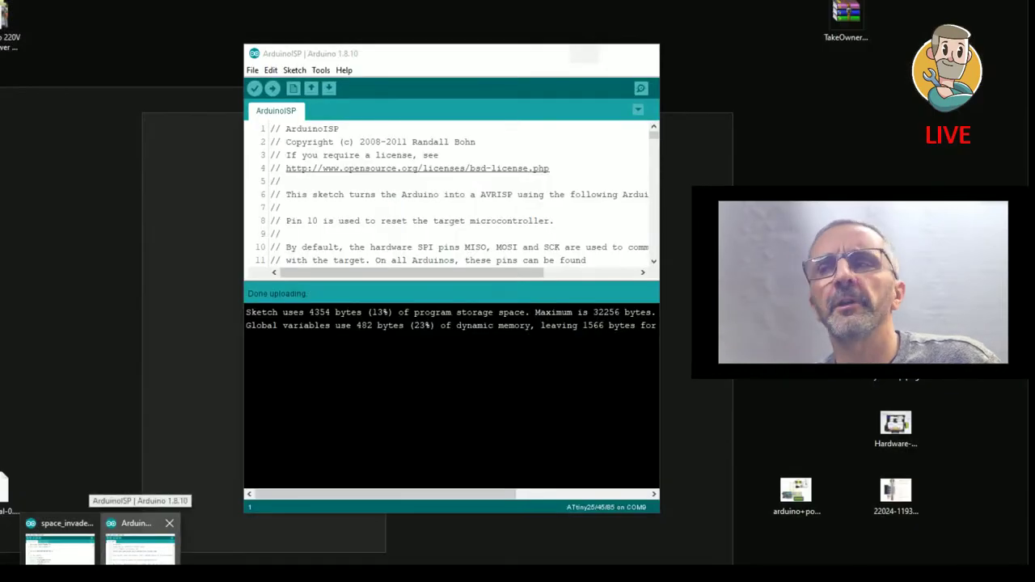
left_click(139, 540)
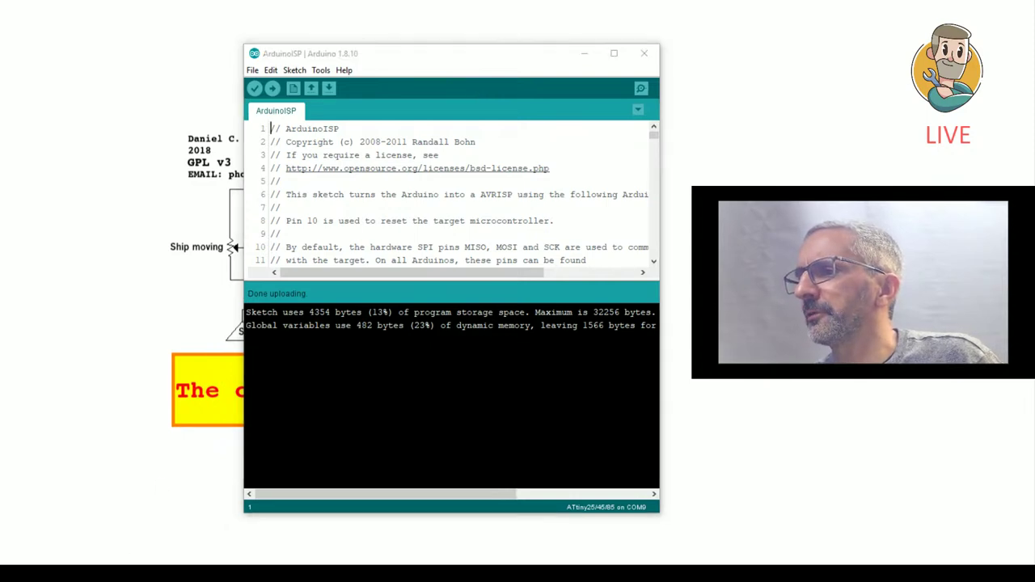
key("alt+Tab")
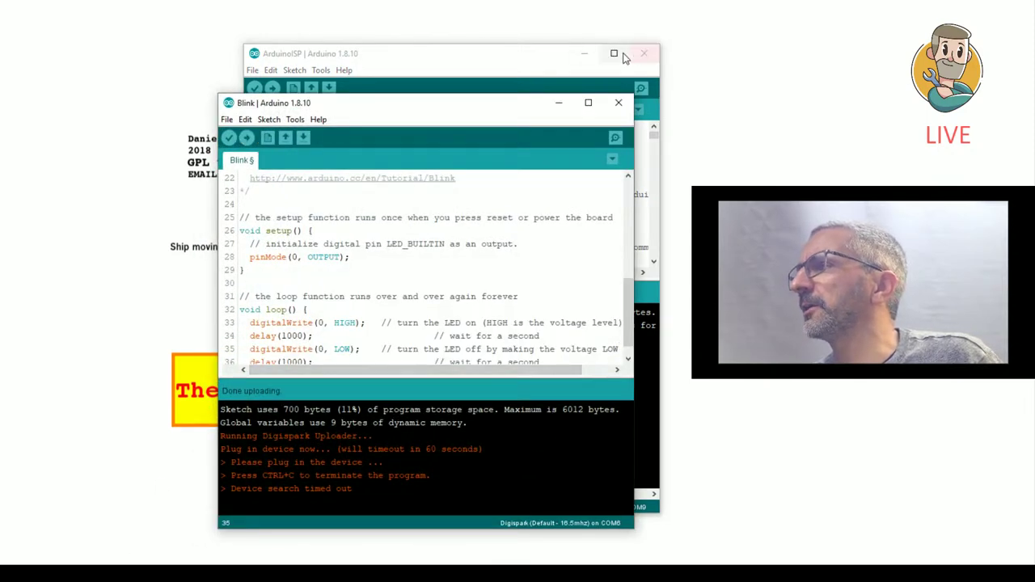
left_click(584, 54)
left_click_drag(469, 109, 489, 38)
left_click_drag(459, 315, 482, 428)
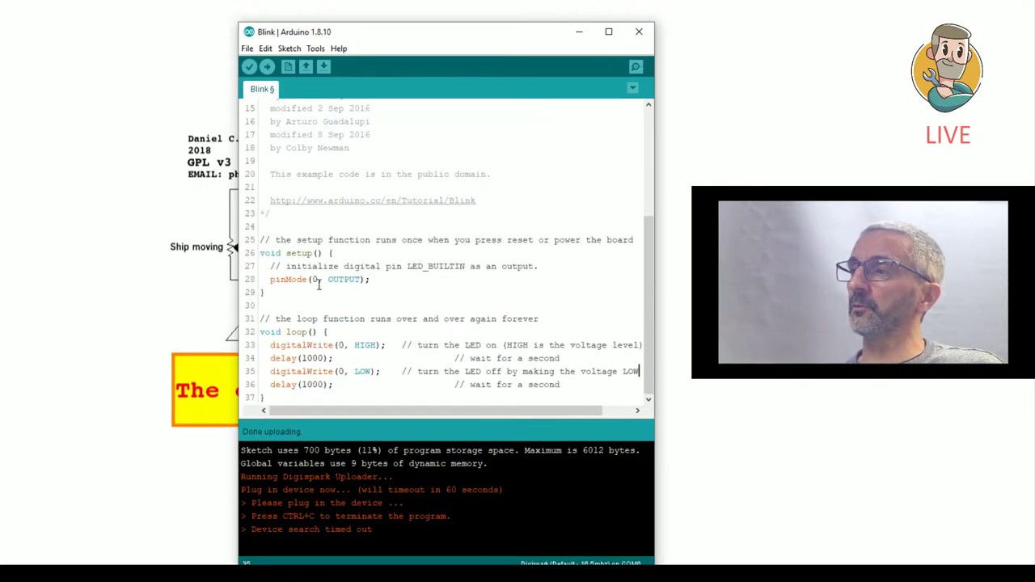
Step: Set the board for the Blink sketch to ATtiny25/45/85 in the ATTinyCore group
left_click(313, 281)
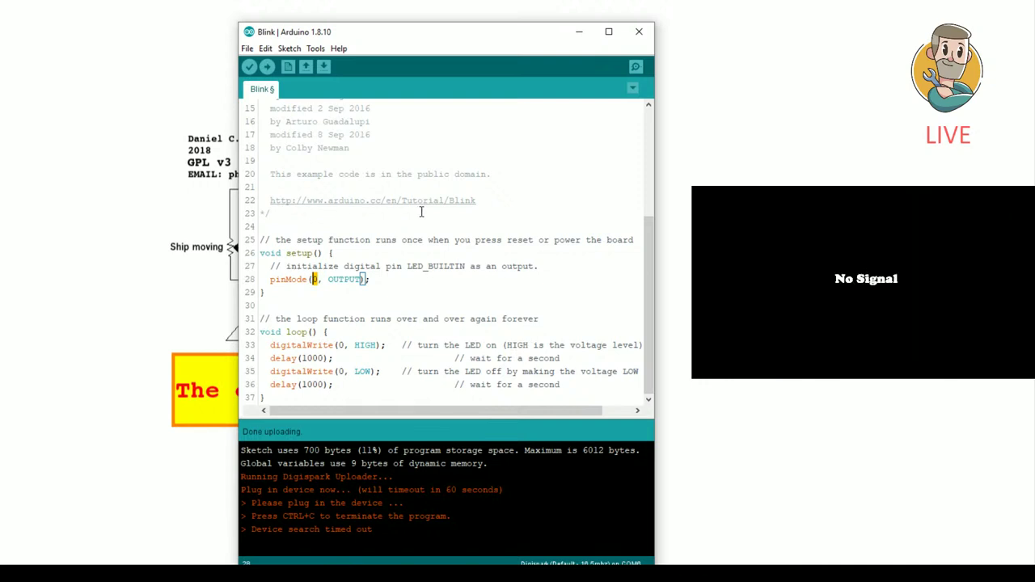
left_click(289, 49)
mouse_move(315, 50)
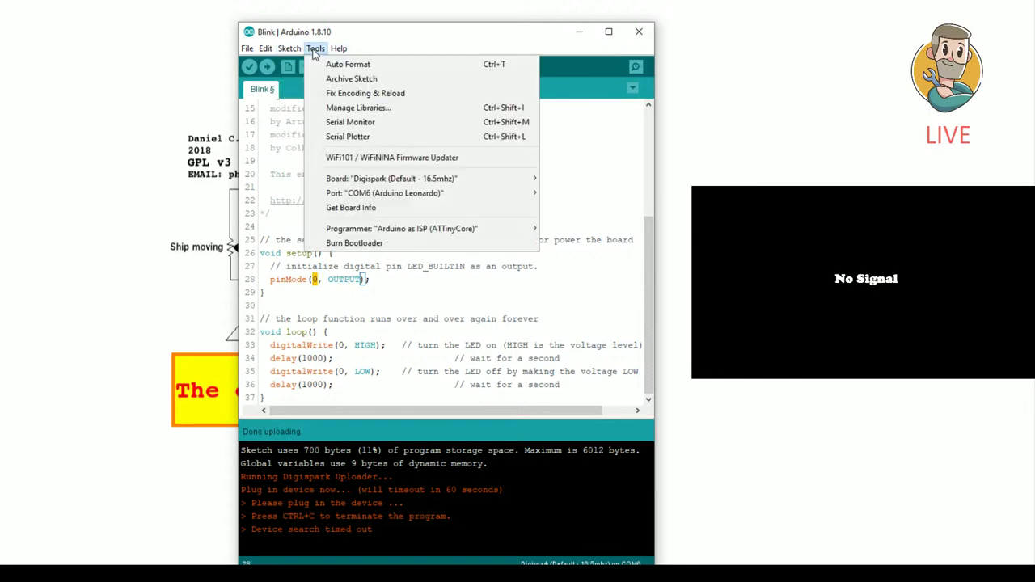
mouse_move(457, 178)
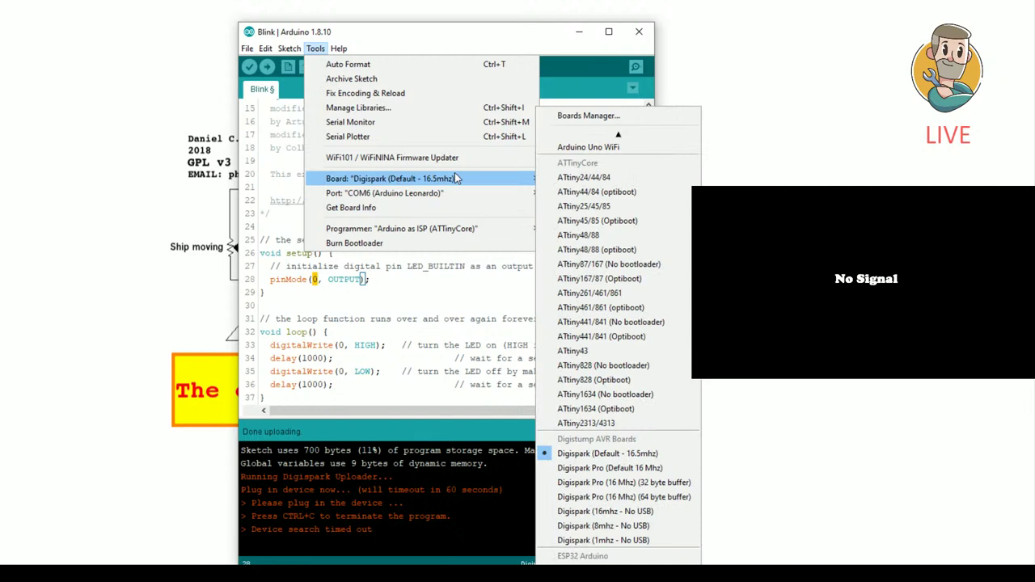
left_click(603, 208)
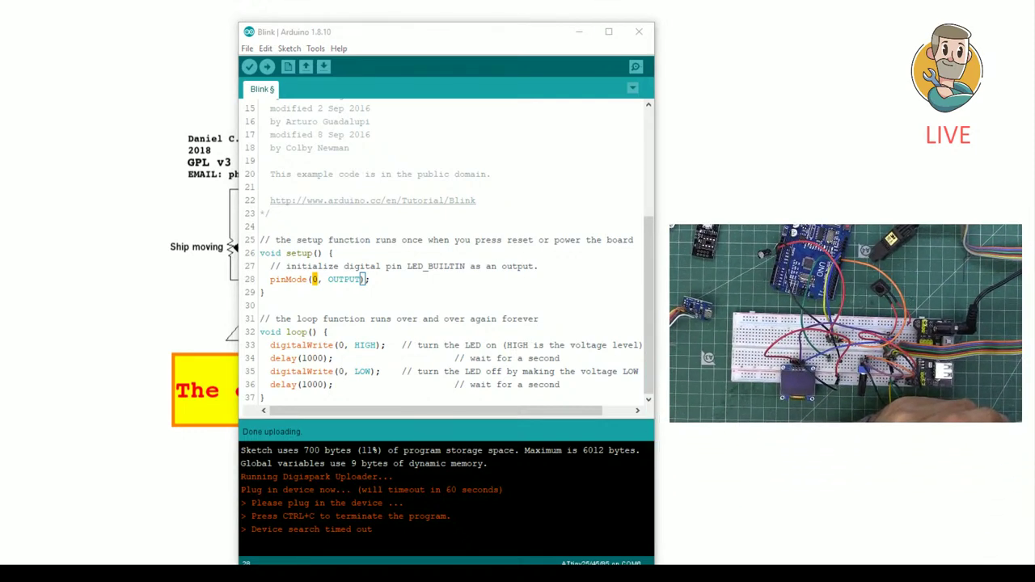
Step: Move the Blink sketch window aside and minimize the space_invader and led_strip_bling_bling sketches, keeping Blink in front
left_click_drag(416, 39, 237, 42)
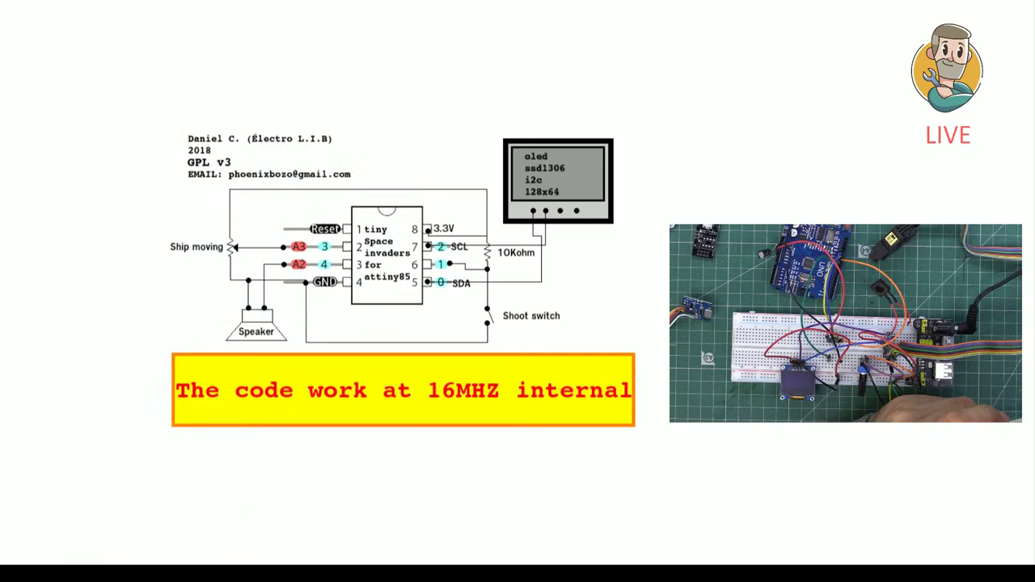
left_click(58, 544)
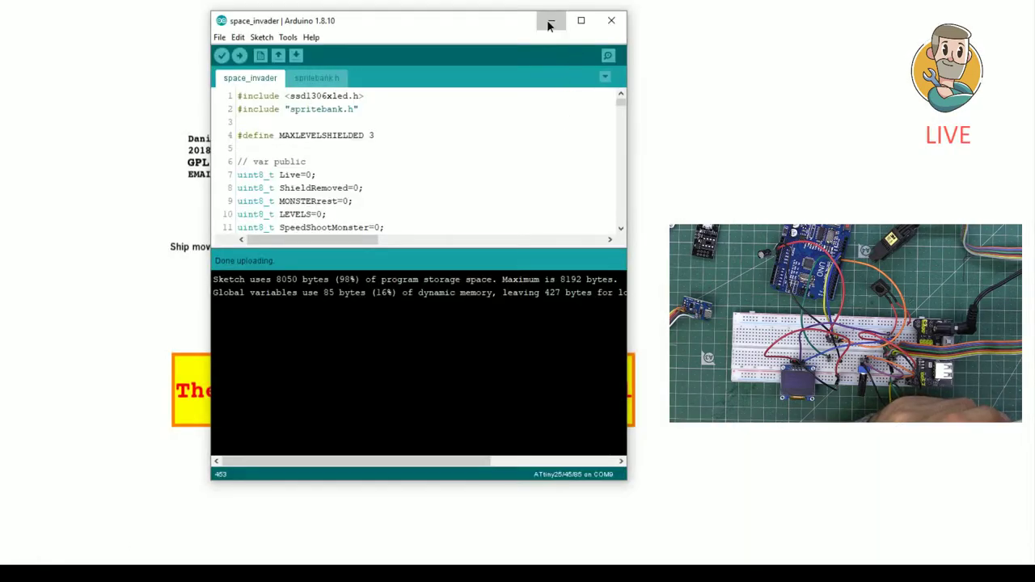
left_click(552, 20)
mouse_move(100, 574)
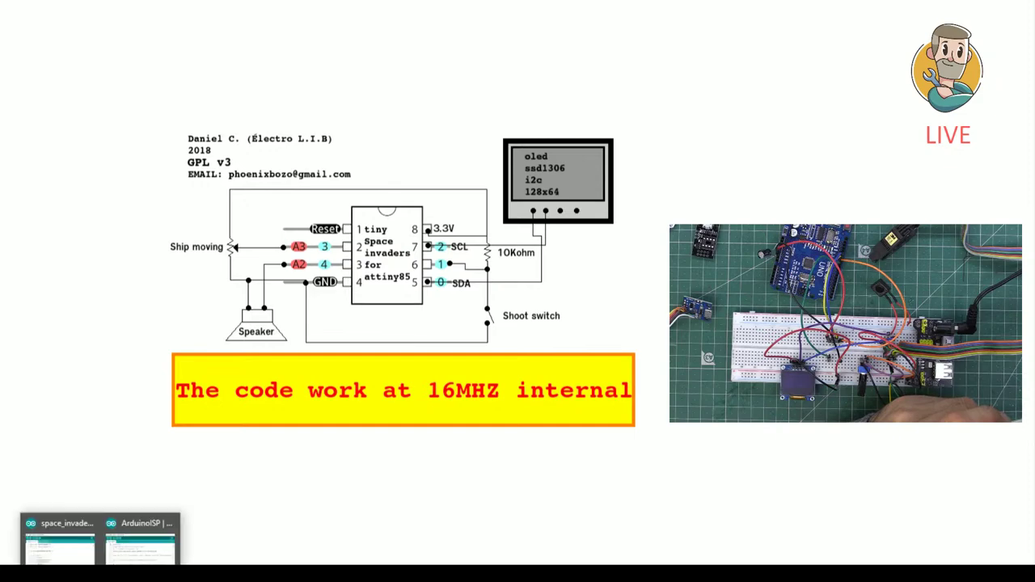
left_click(58, 544)
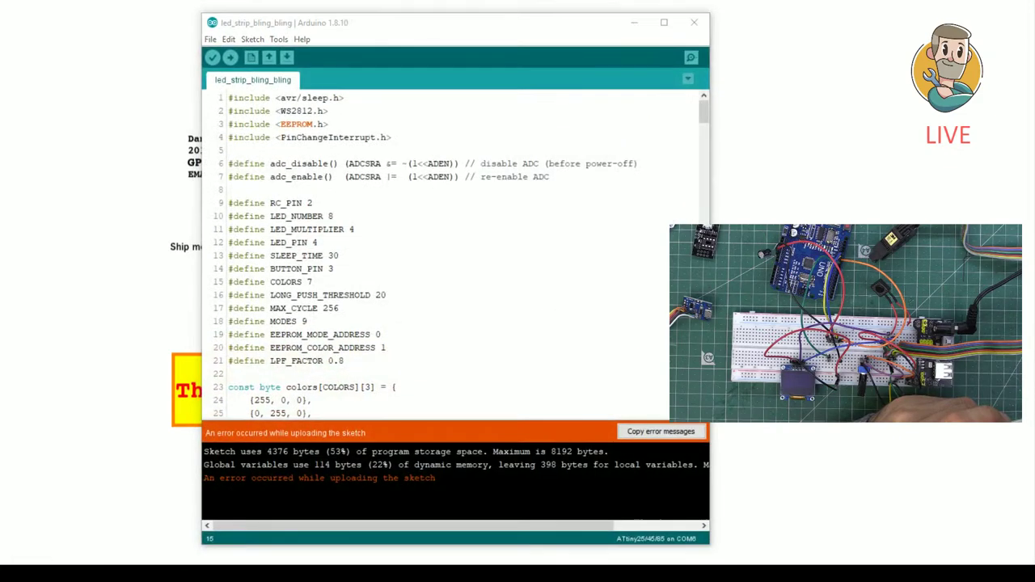
left_click(552, 20)
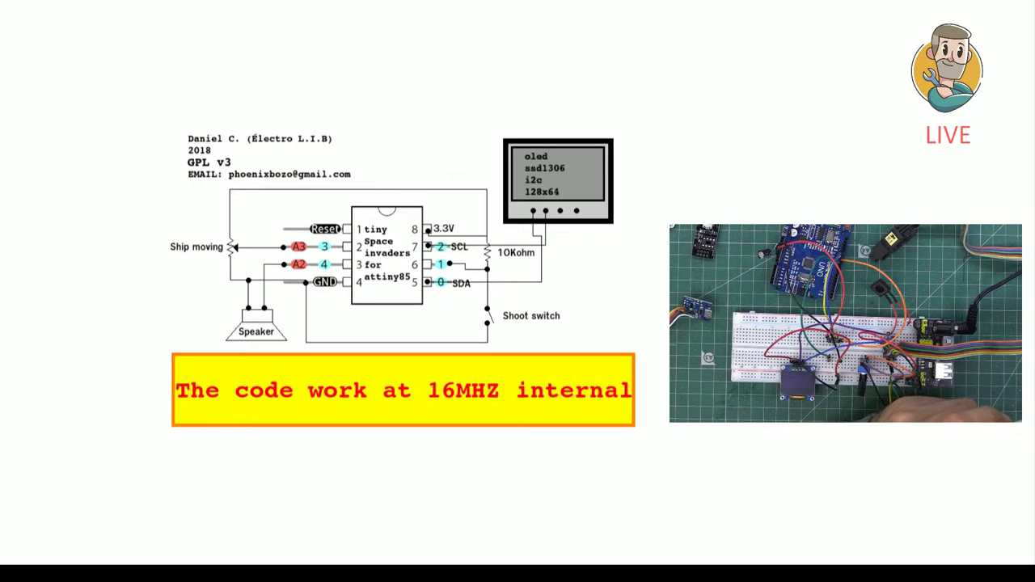
key("alt+Tab")
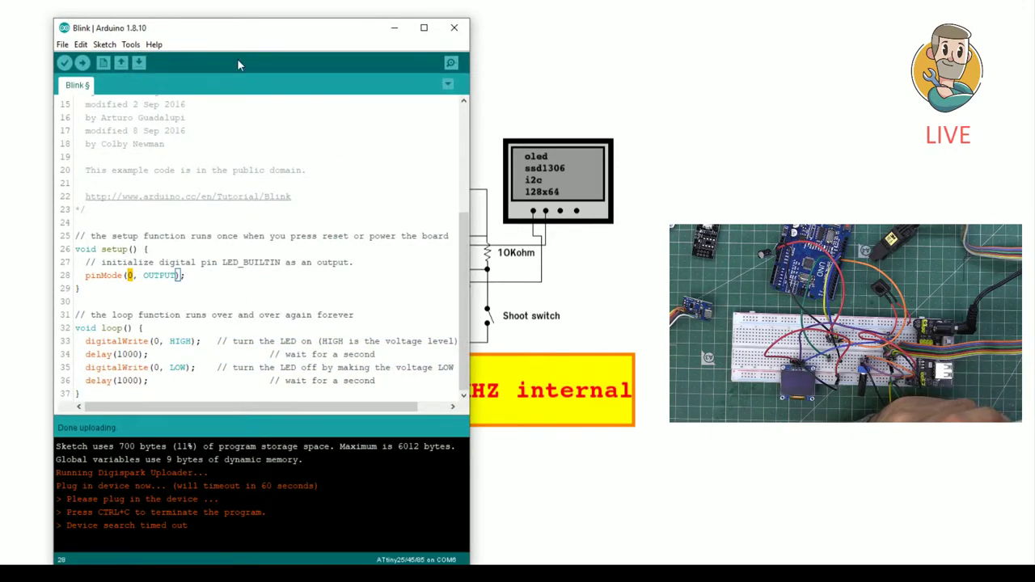
mouse_move(227, 36)
left_mouse_down()
mouse_move(56, 9)
mouse_move(216, 24)
left_mouse_up()
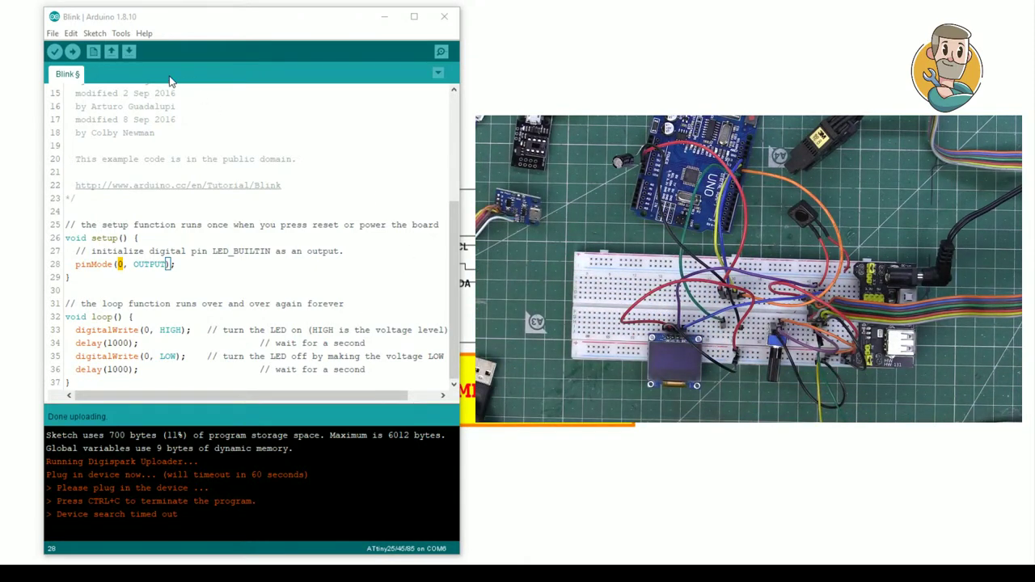
Step: Check the ATtiny85 board settings and the serial ports offered for the Blink sketch
left_click(95, 36)
mouse_move(120, 33)
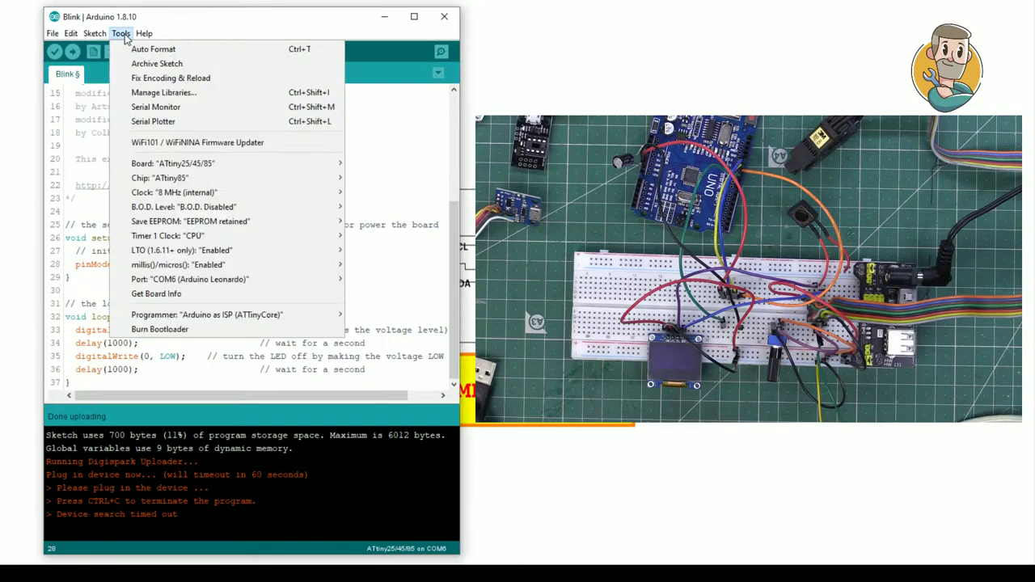
mouse_move(196, 267)
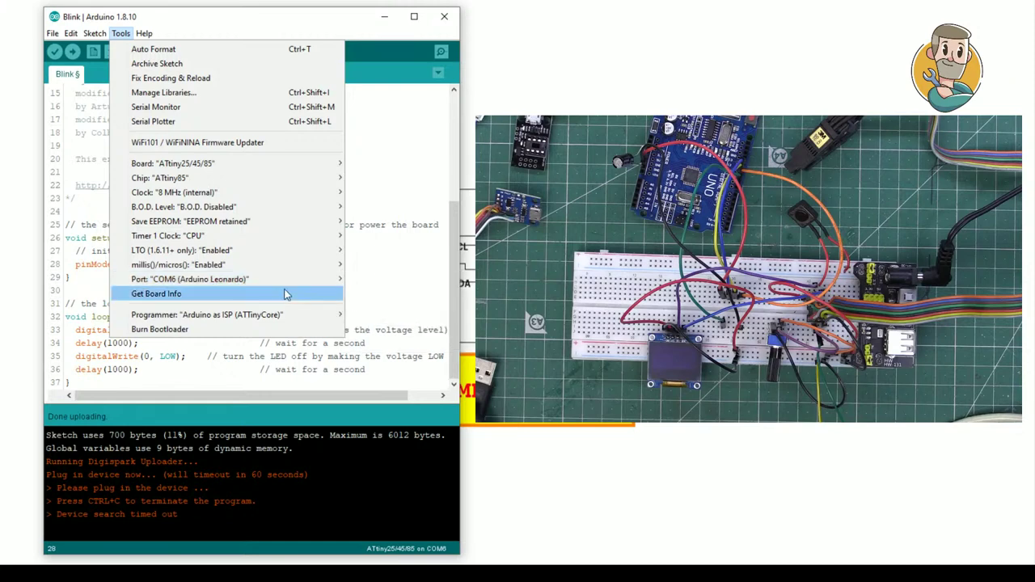
mouse_move(292, 291)
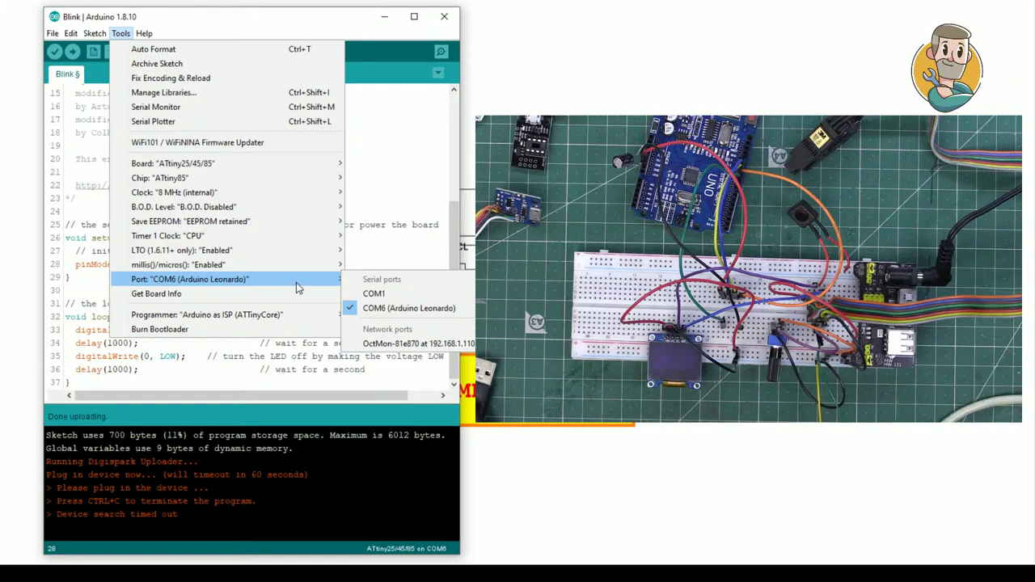
left_click(241, 21)
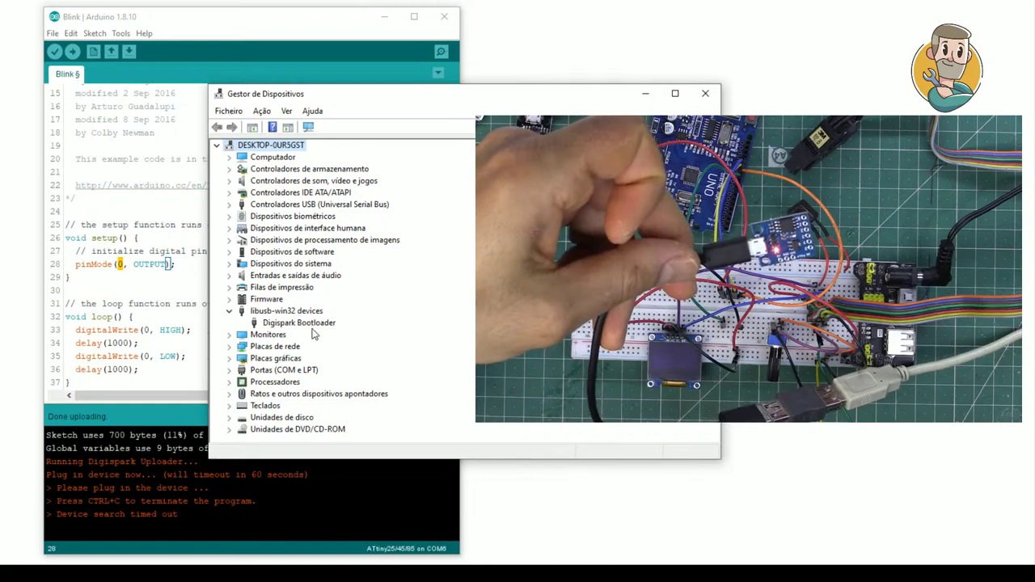
Step: Minimize Device Manager and review the Blink sketch's board options and port selection again
left_click(642, 95)
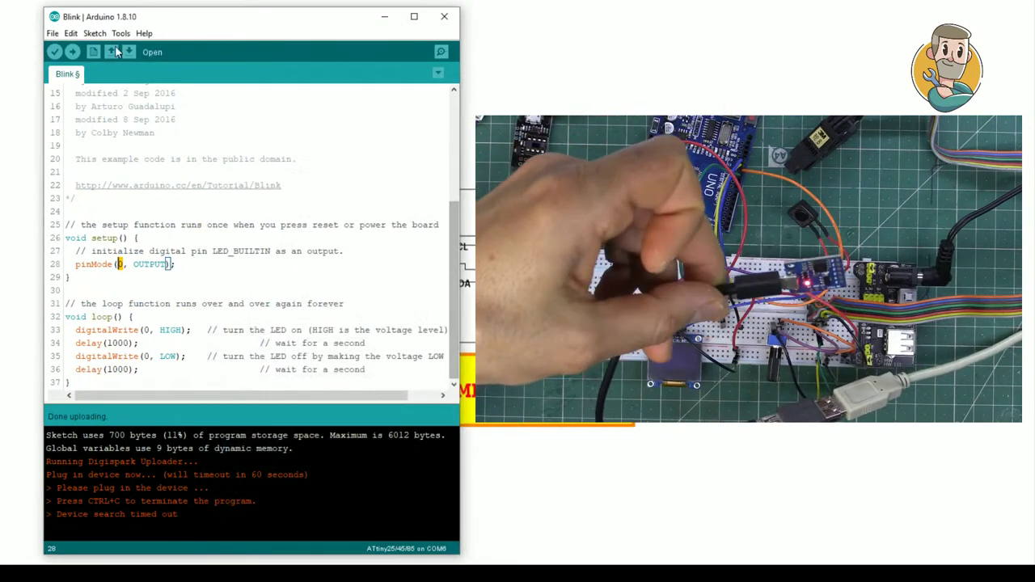
left_click(121, 33)
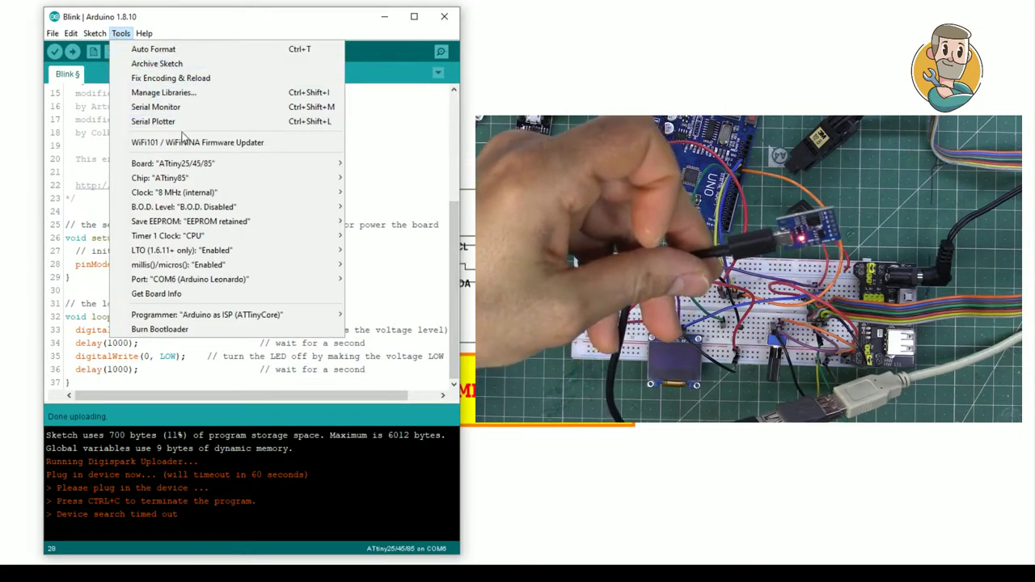
mouse_move(228, 226)
mouse_move(238, 279)
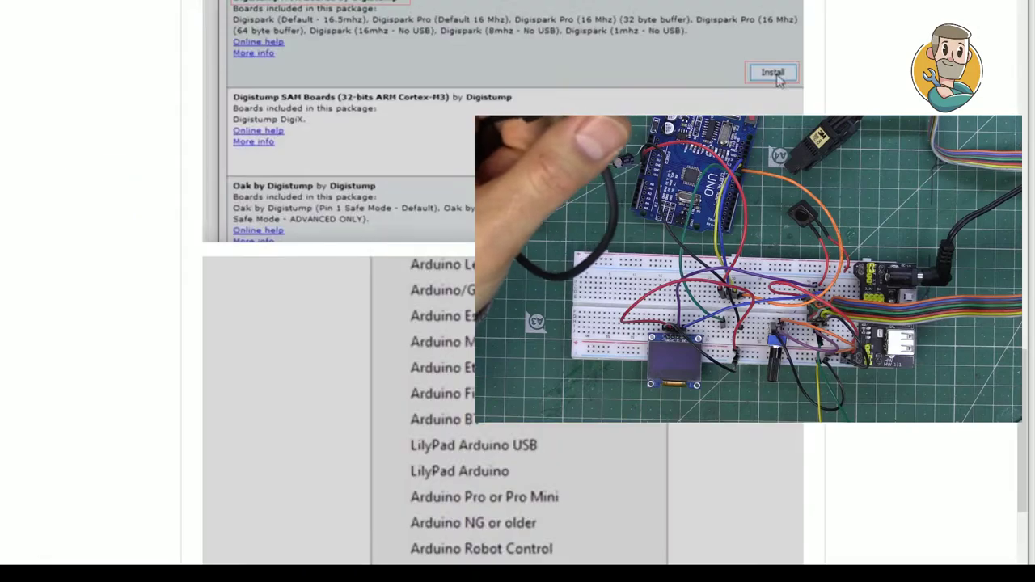
Step: Switch to the browser guide and read through its Digistump driver installation, Boards Manager URL and Digispark board selection instructions
scroll(778, 79, "up", 3)
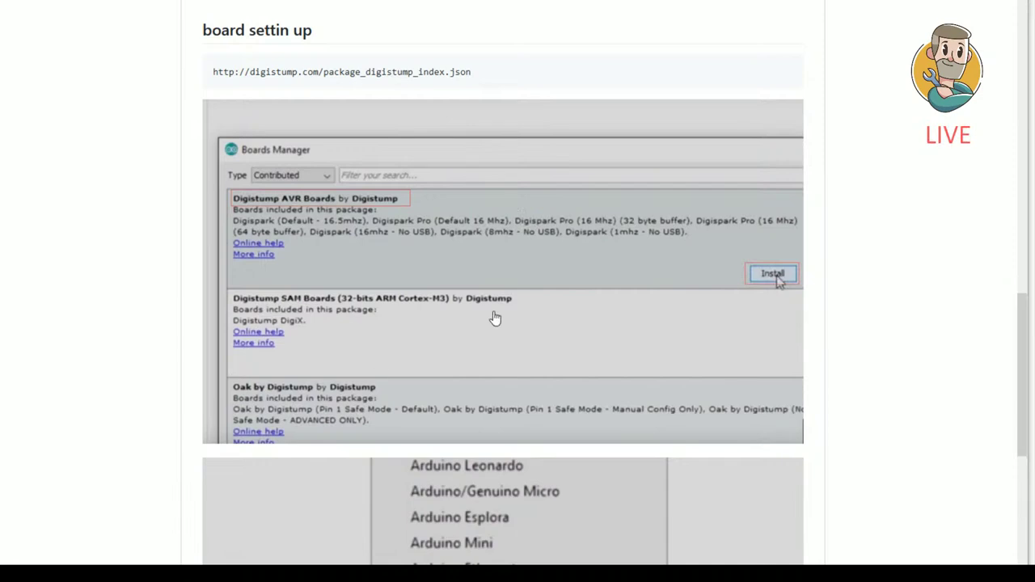
scroll(435, 377, "up", 2)
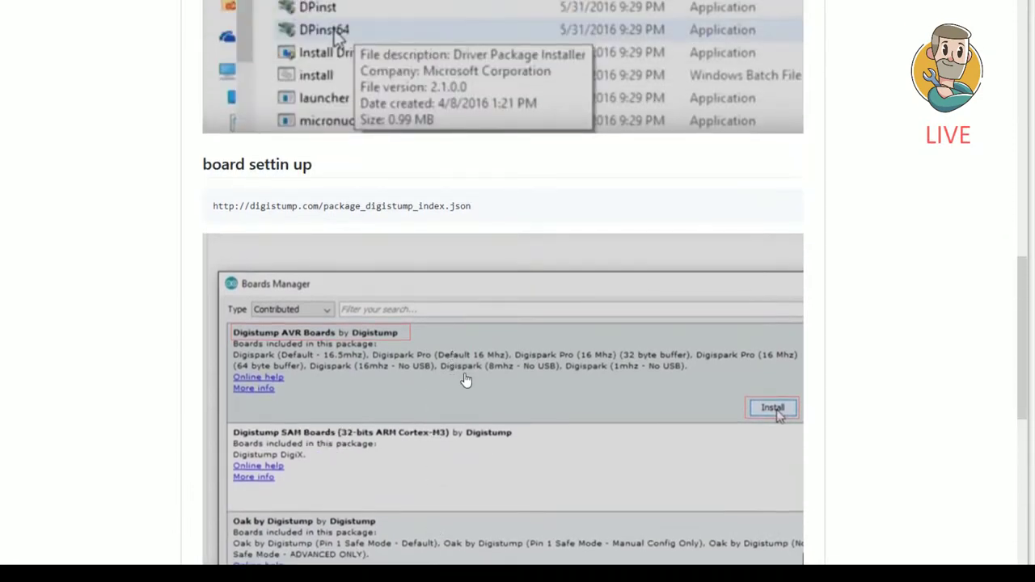
scroll(466, 380, "up", 5)
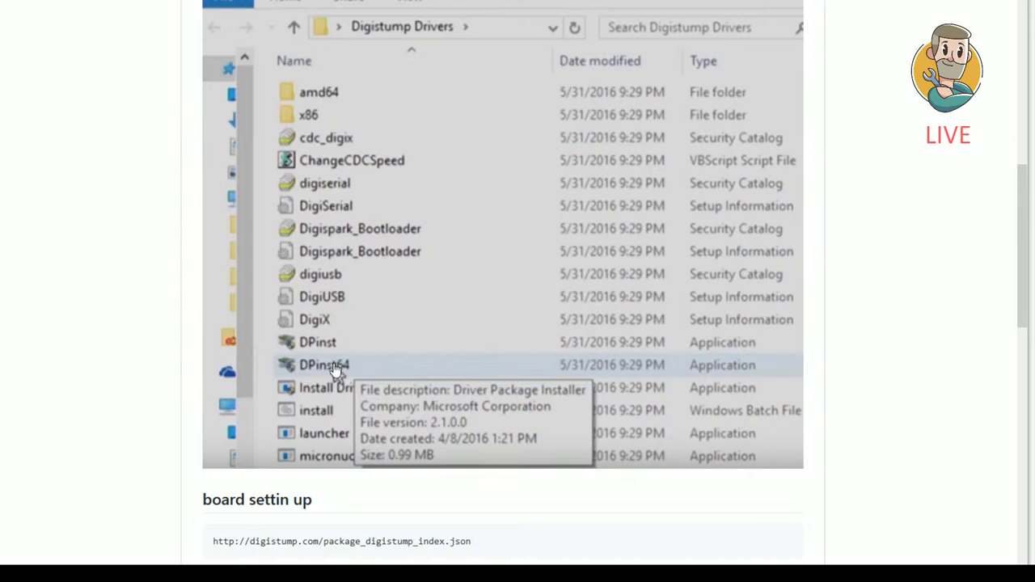
scroll(335, 368, "down", 1)
scroll(336, 367, "down", 4)
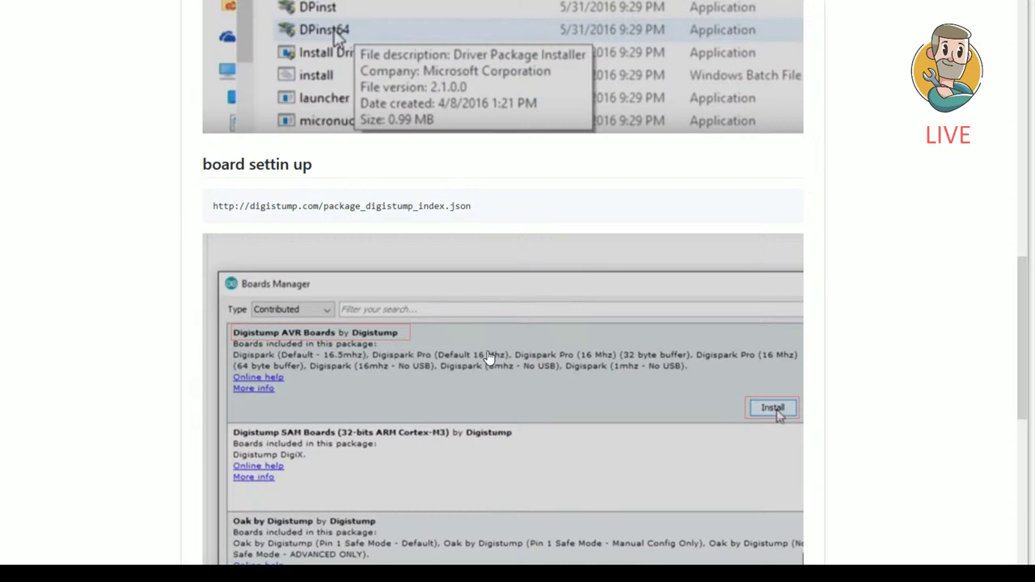
scroll(449, 374, "down", 8)
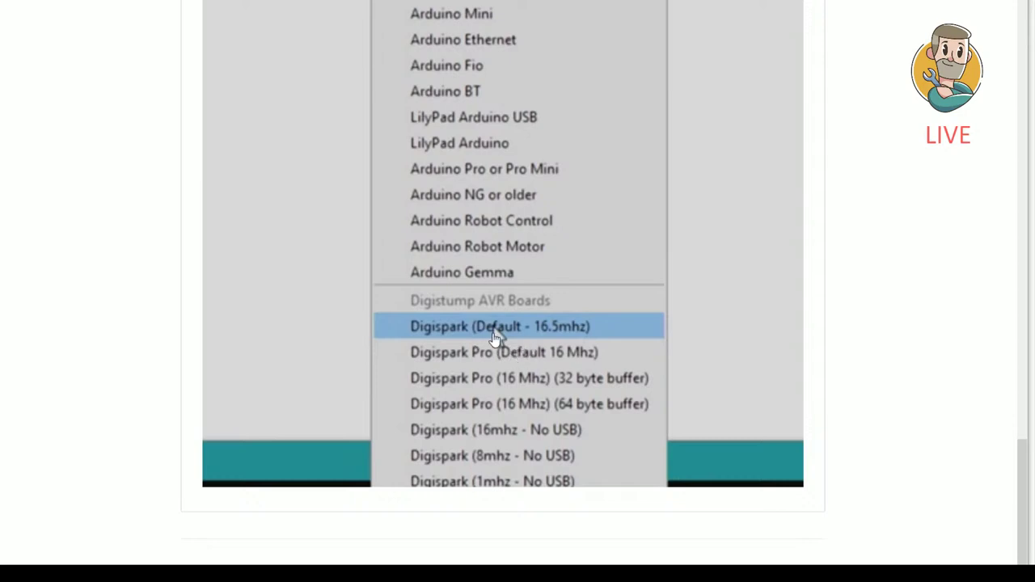
scroll(528, 349, "up", 4)
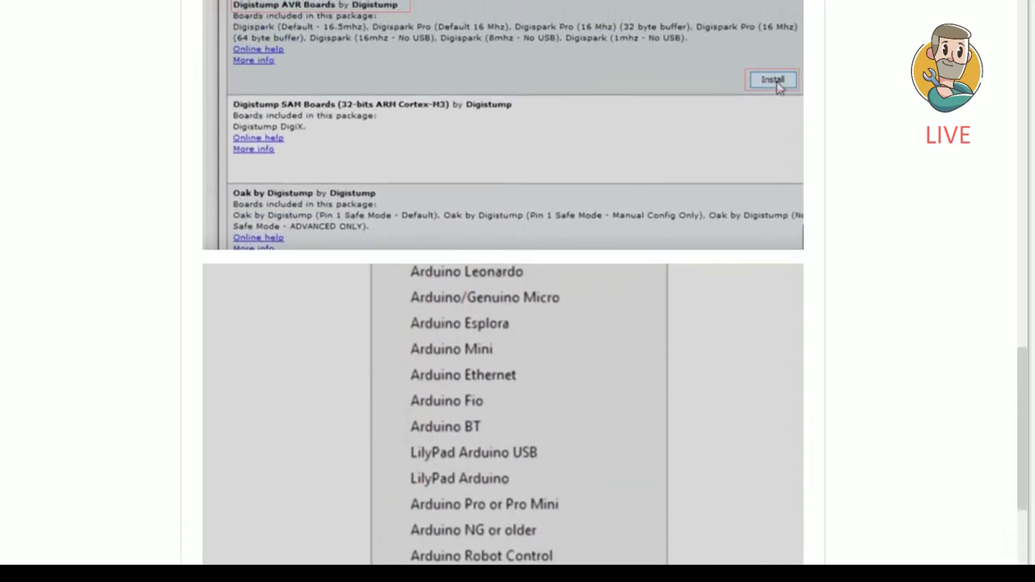
Step: Switch from the browser guide to the Arduino IDE, minimize the led_strip_bling_bling sketch and bring the Blink sketch to the front
key("alt+Tab")
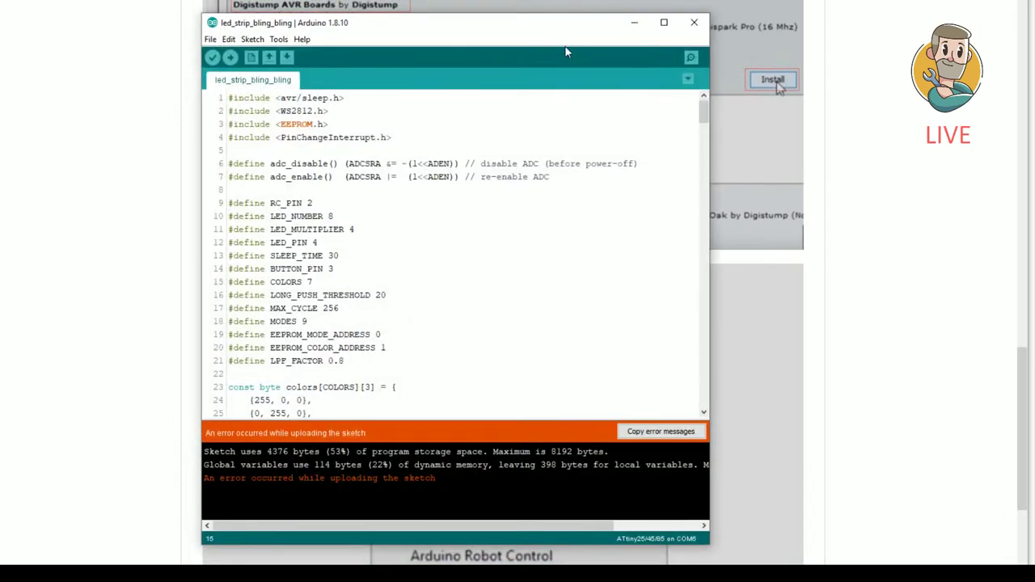
left_click(634, 22)
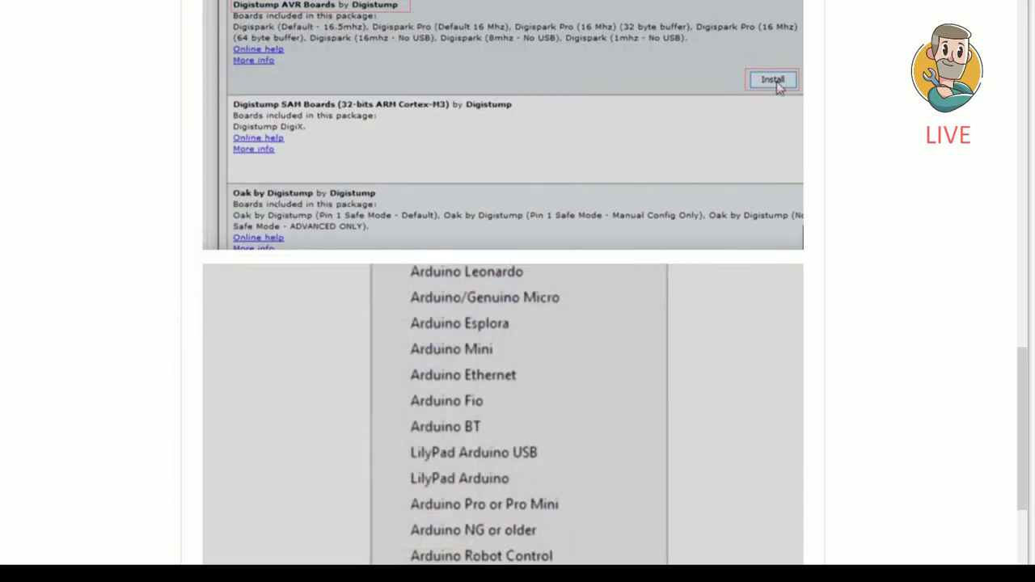
key("alt+Tab")
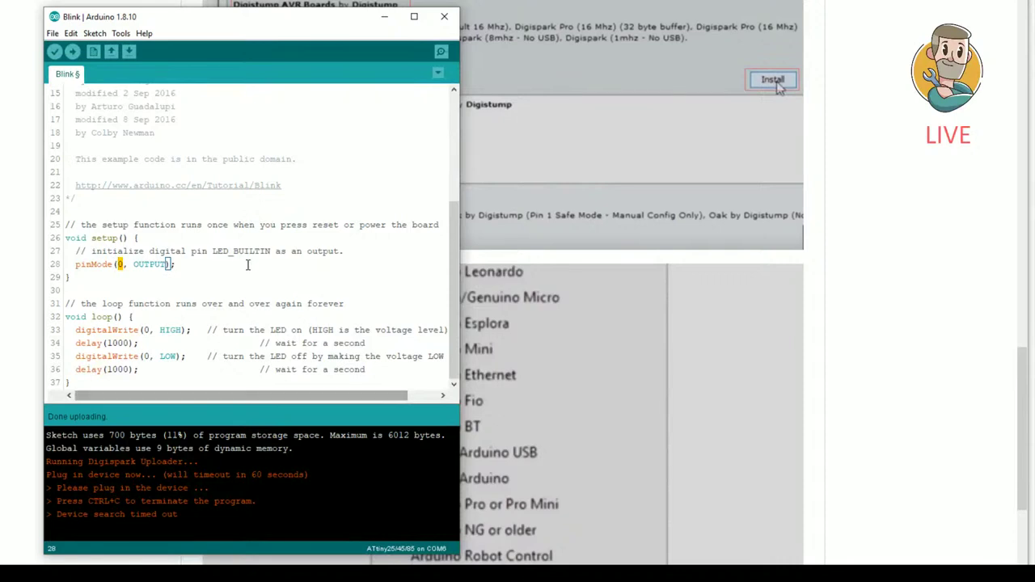
Step: Look through the installed board families and set the Blink sketch's board to Digispark (Default - 16.5mhz)
left_click(121, 33)
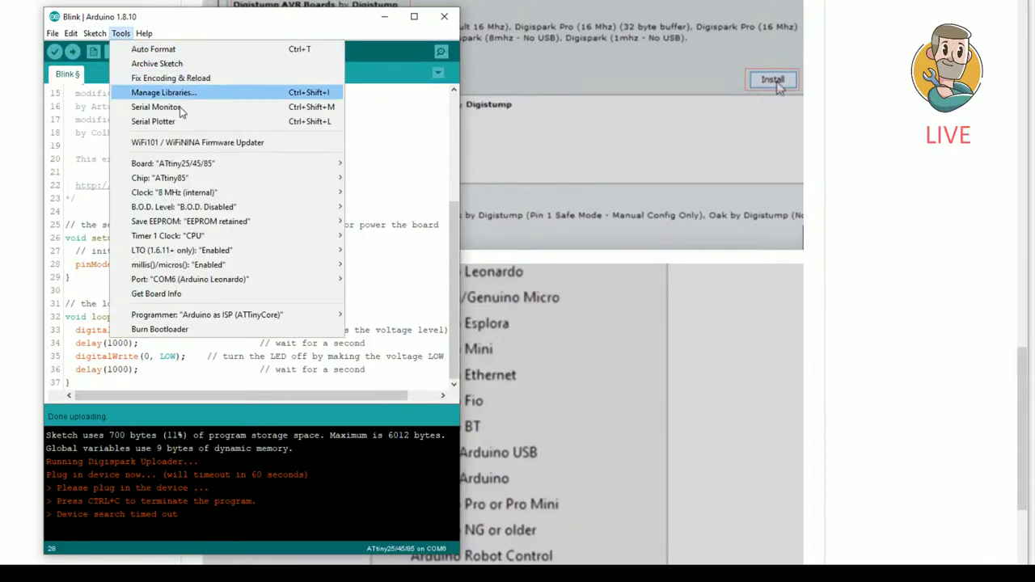
mouse_move(210, 165)
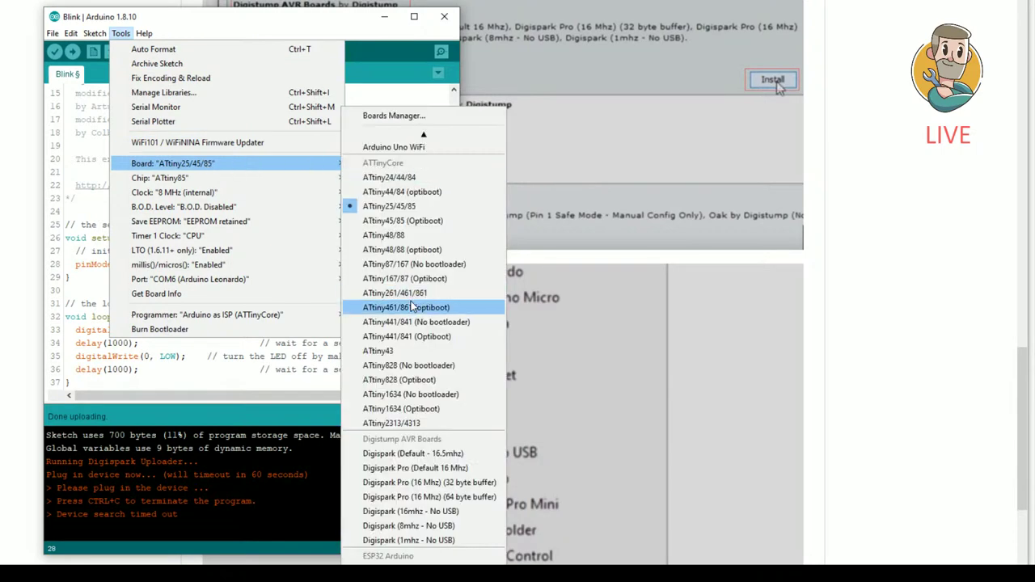
scroll(408, 308, "down", 10)
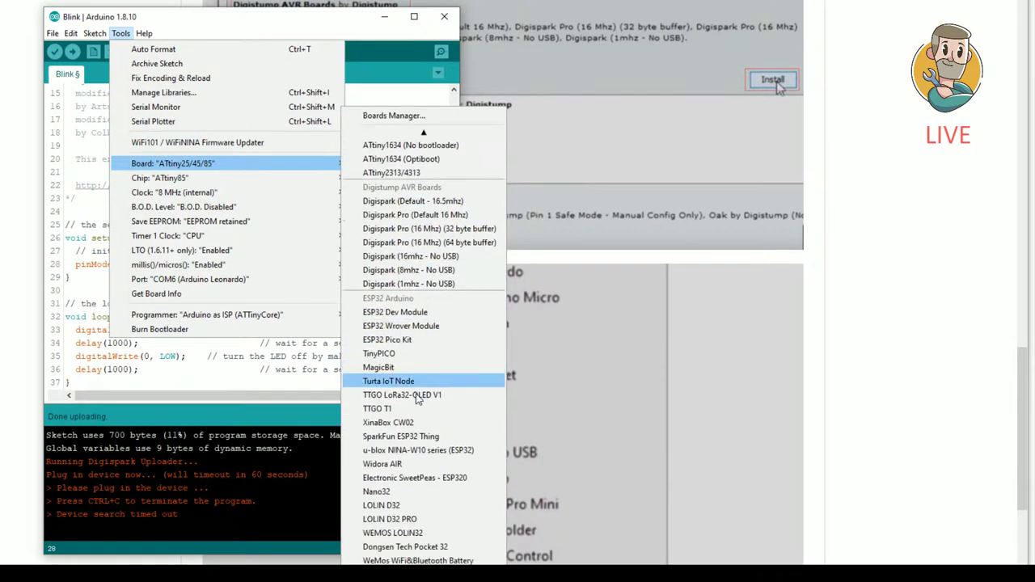
scroll(437, 434, "down", 10)
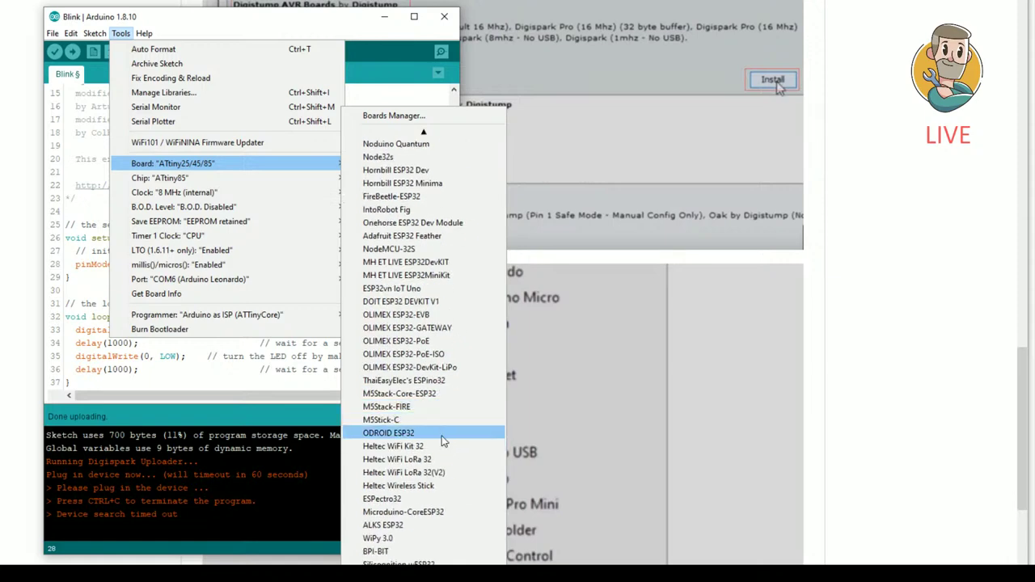
scroll(436, 437, "down", 8)
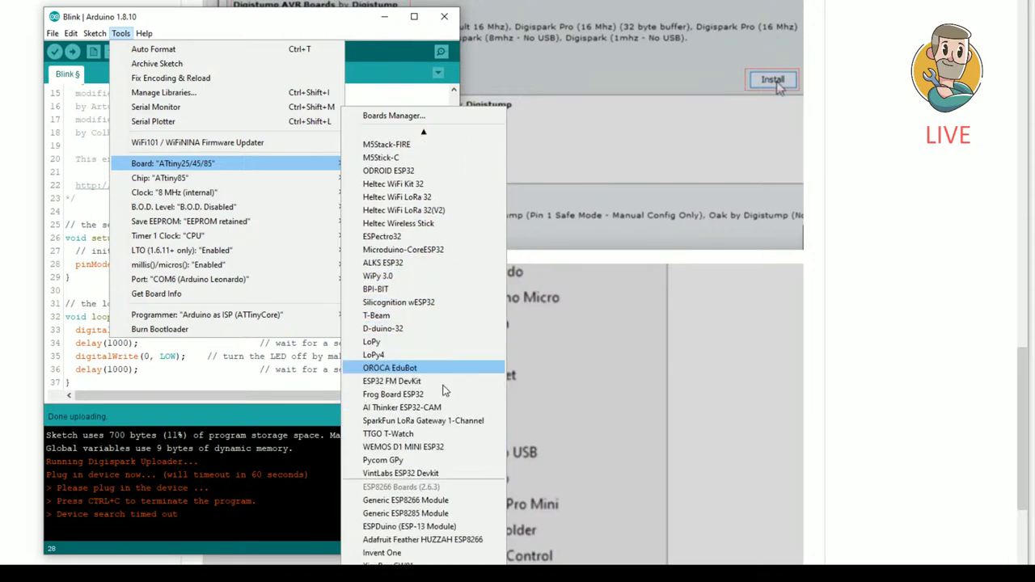
scroll(436, 390, "down", 16)
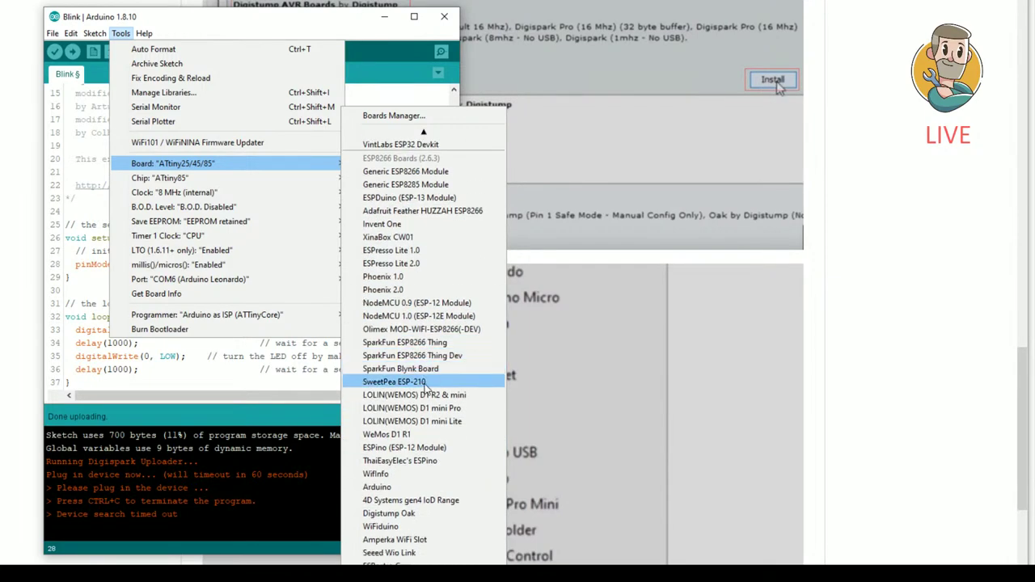
scroll(426, 389, "up", 10)
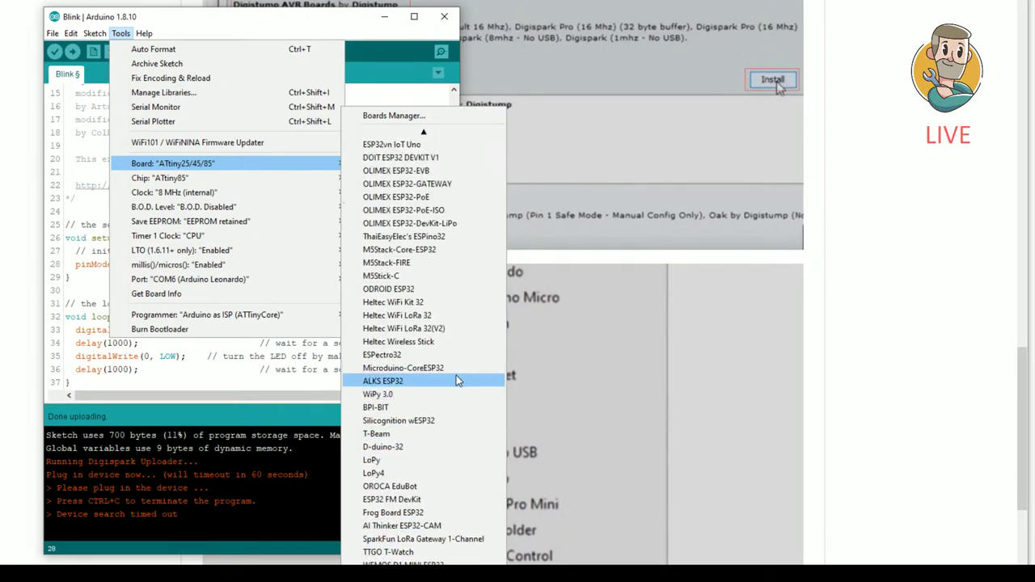
scroll(456, 375, "up", 10)
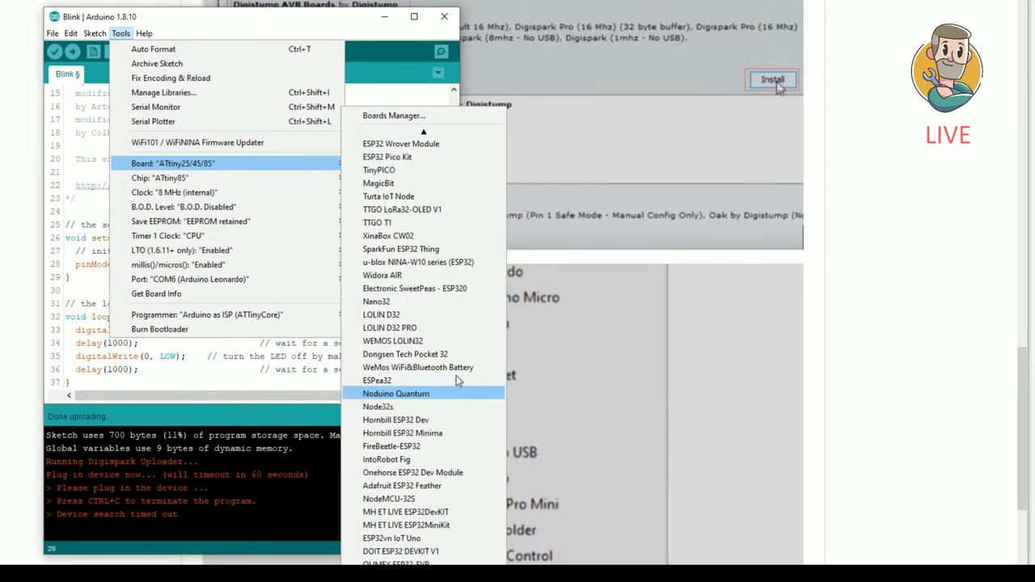
scroll(451, 380, "up", 7)
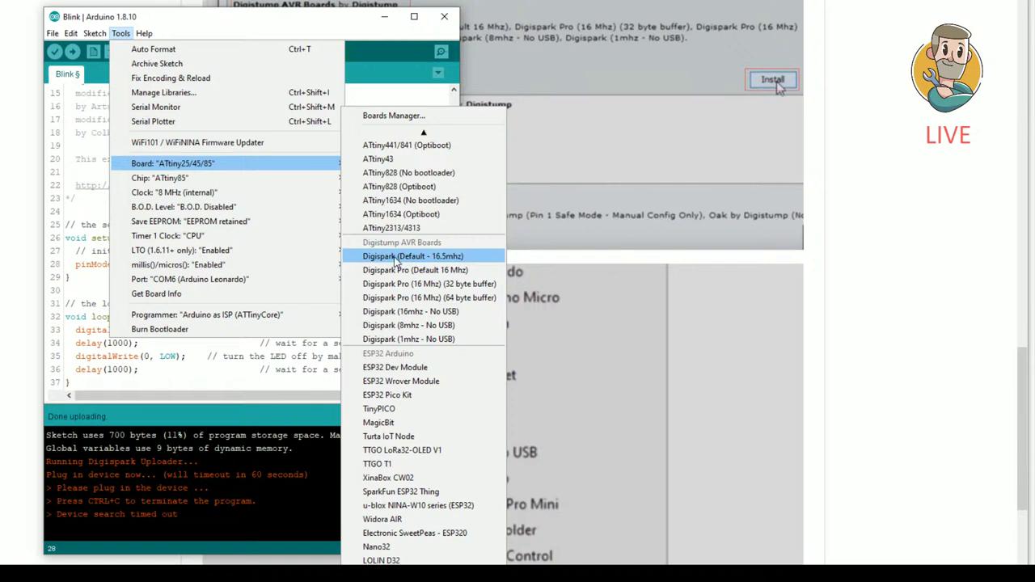
left_click(396, 256)
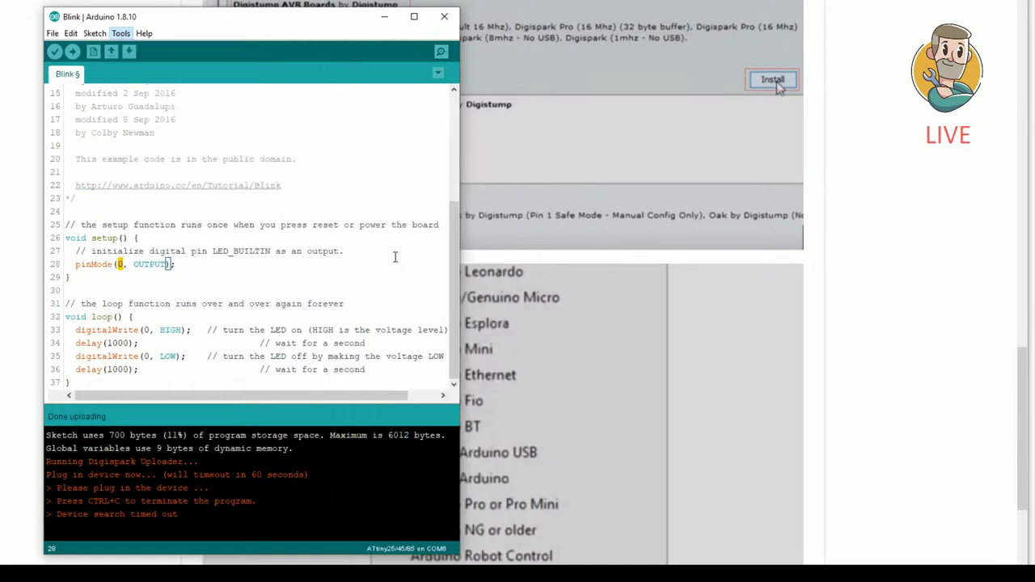
Step: Check the programmer and port choices offered for the Digispark board
left_click(119, 35)
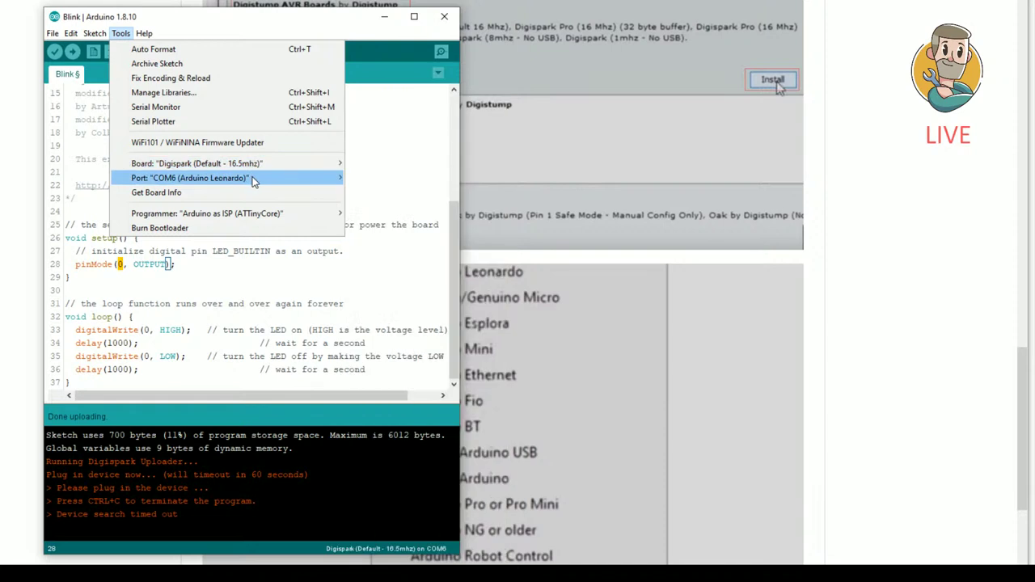
mouse_move(289, 219)
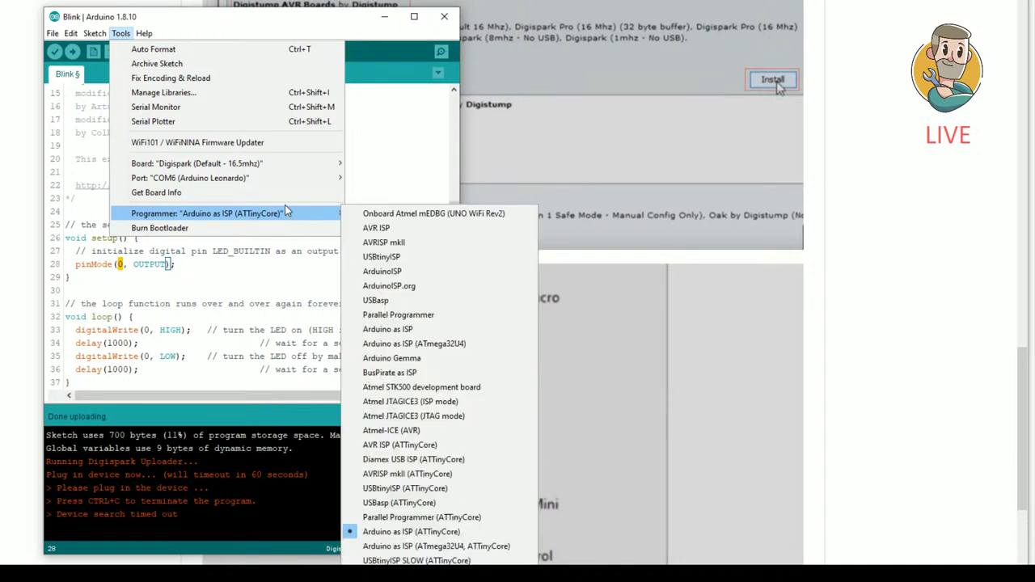
mouse_move(239, 178)
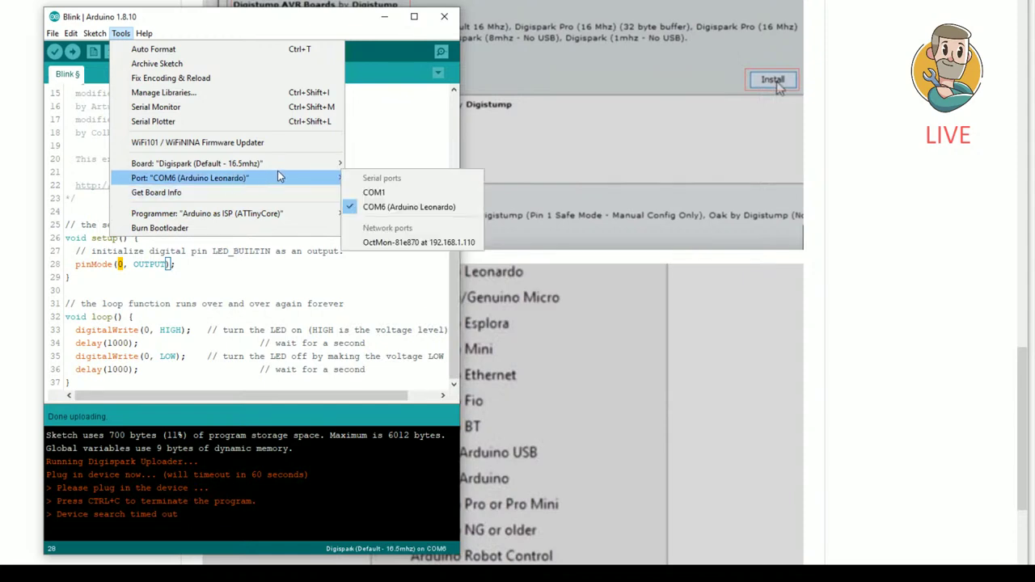